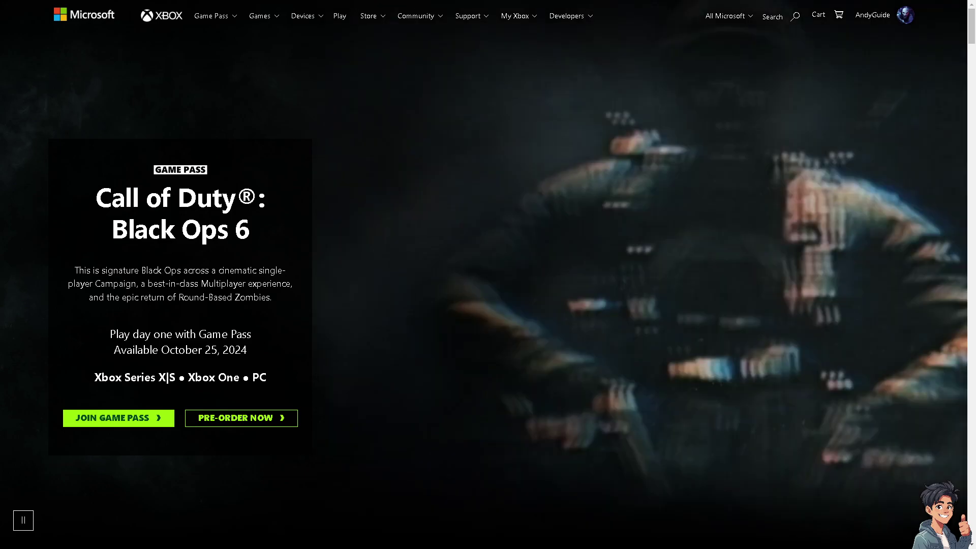
Scroll the Black Ops 6 page down to its Optimized for Xbox Series X|S section
scroll(483, 274, down, 15)
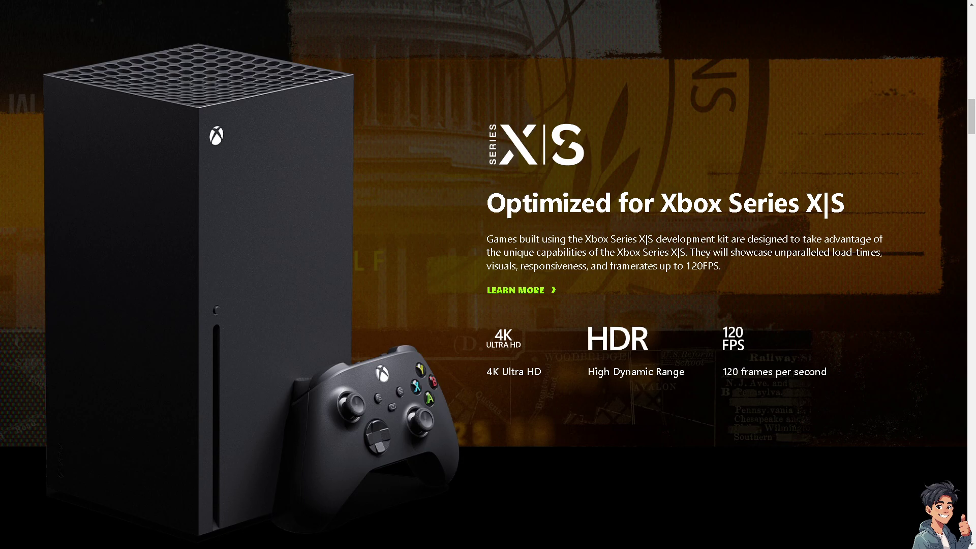
Leave full-screen and open Settings' Apps & features list through an 'se' taskbar search
key(F11)
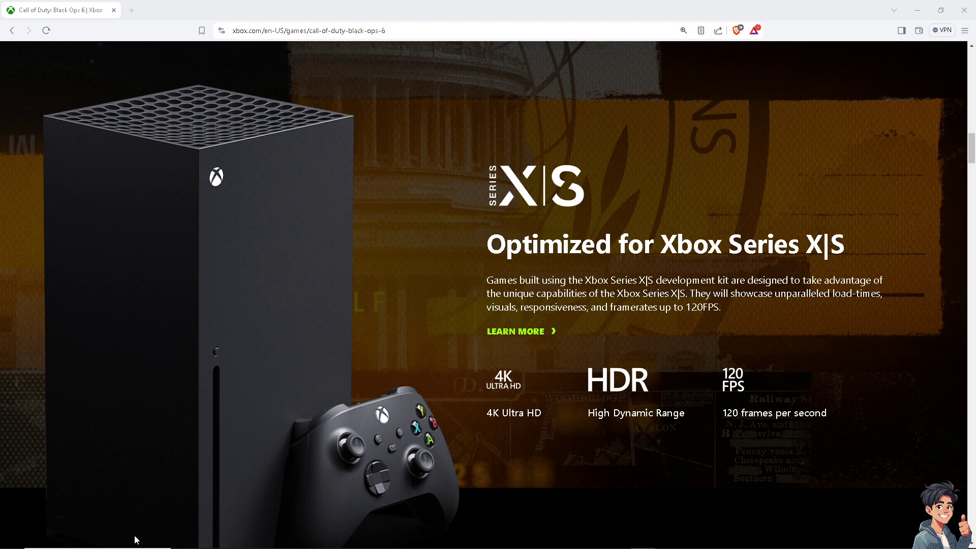
click(120, 539)
text(se)
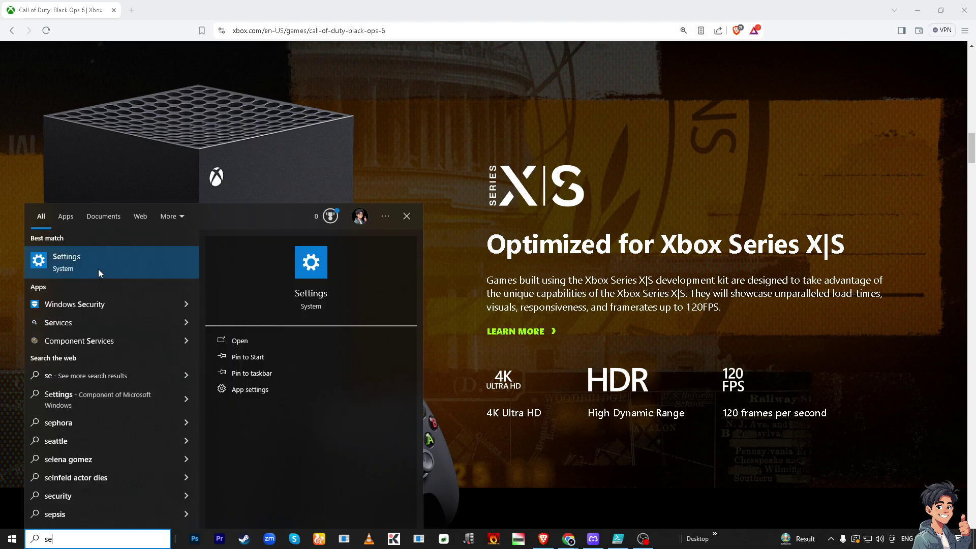
click(99, 270)
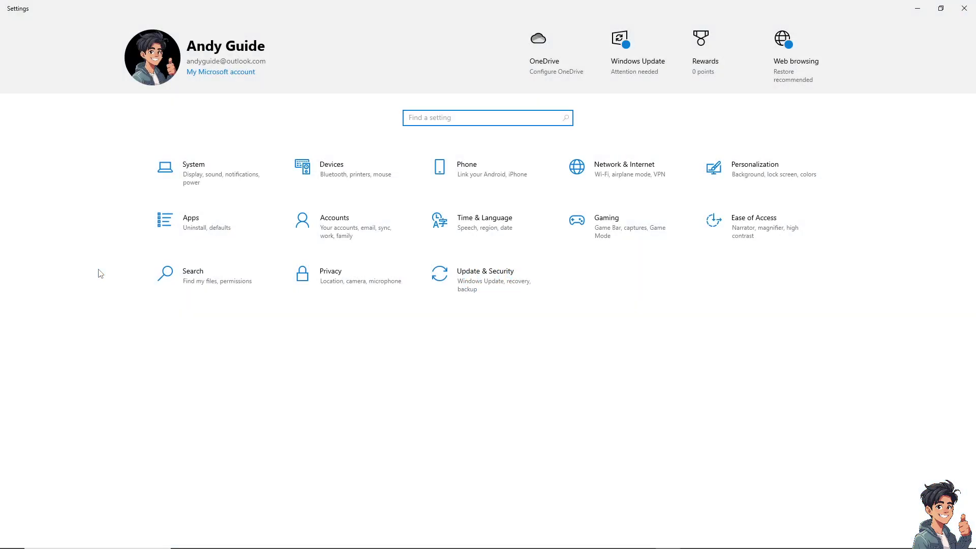
click(198, 227)
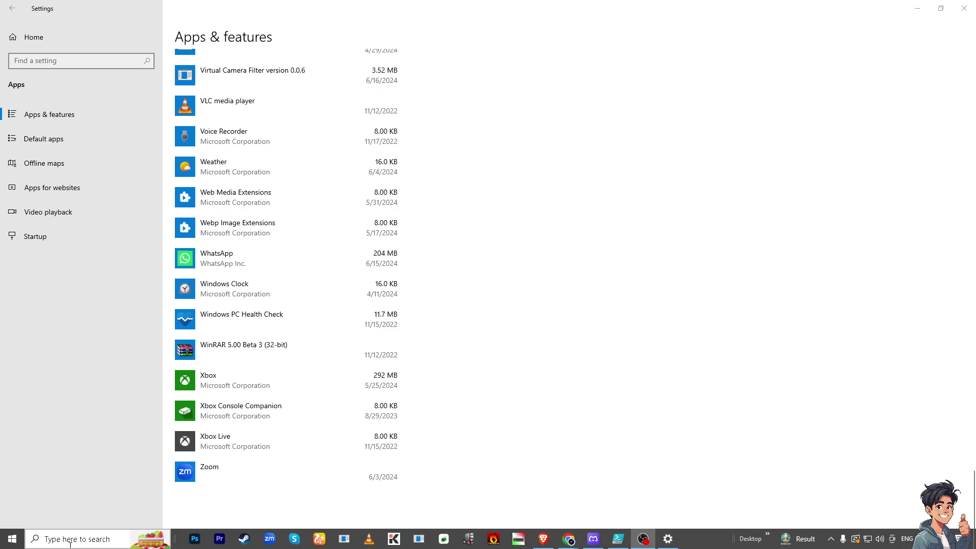
Launch Windows PowerShell as administrator from a 'po' search and maximize its window
click(70, 540)
text(po)
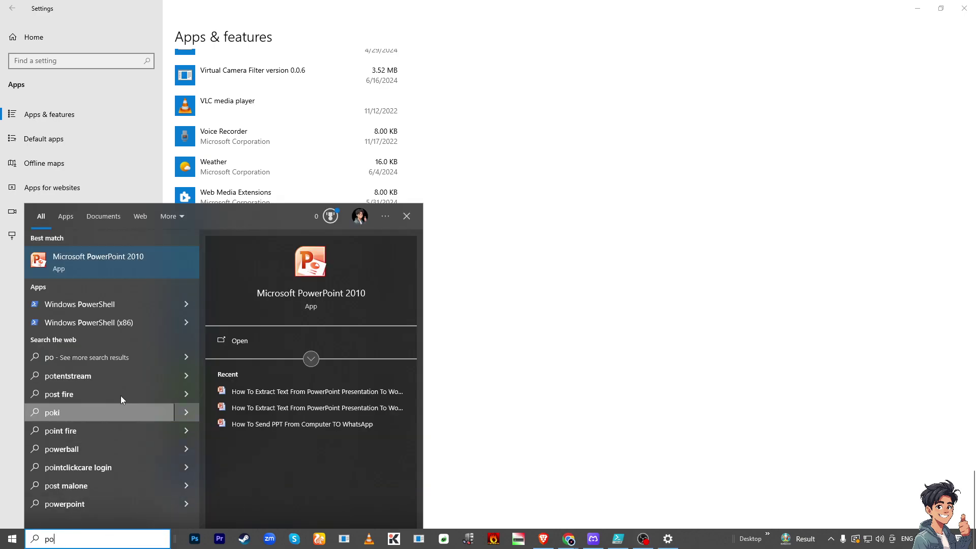
right_click(93, 306)
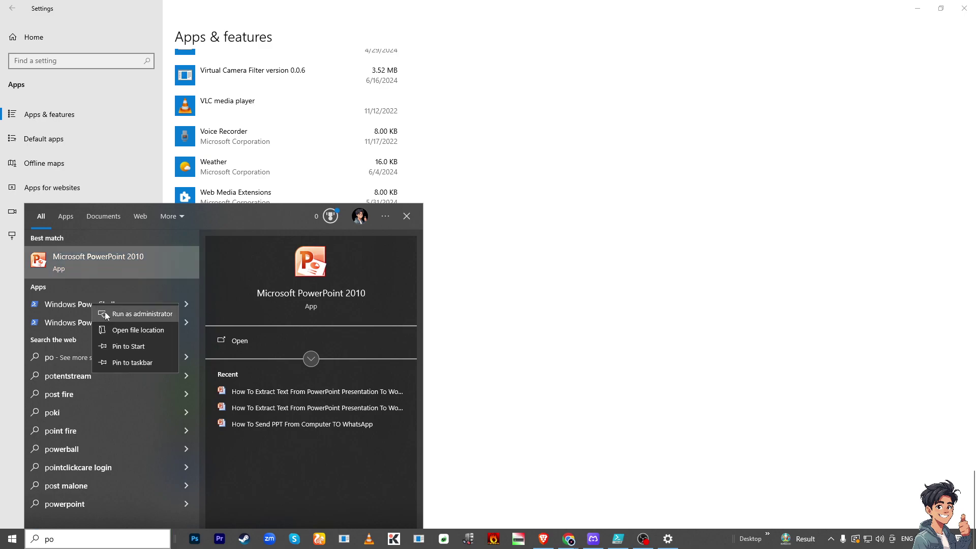
click(105, 312)
click(497, 100)
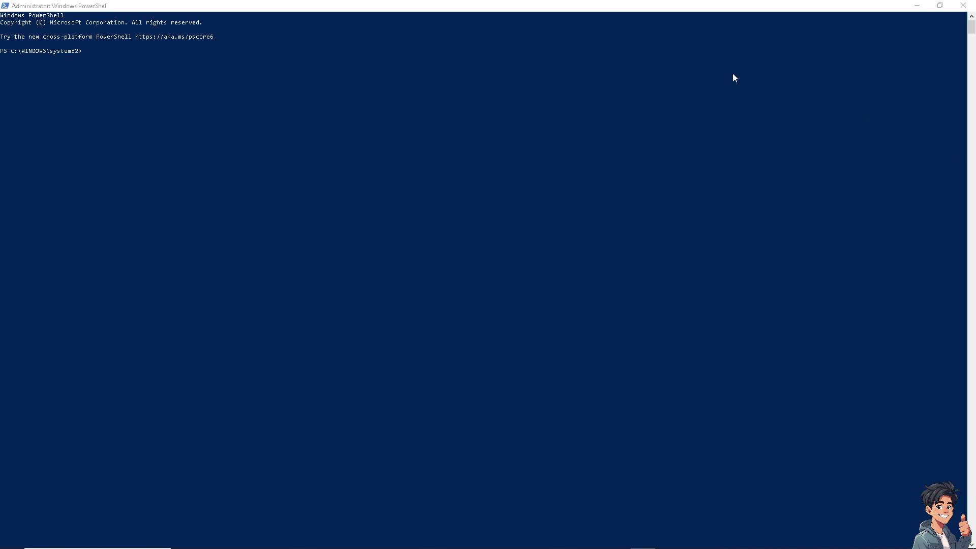
Run 'Get-AppxPackae Microsoft.Xboxapp | Remove-AppxPackage', which fails with a not-recognized error
click(171, 55)
click(170, 53)
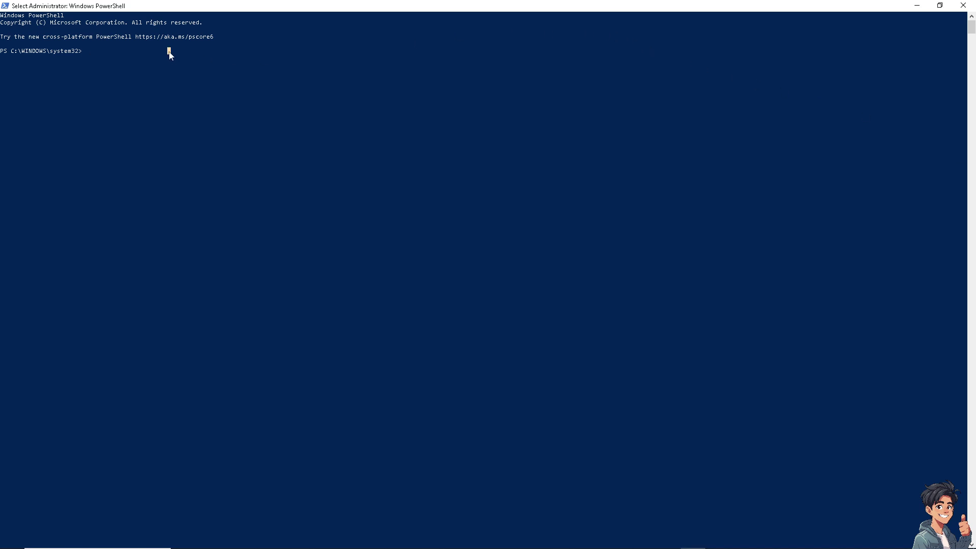
key(Escape)
text(Get-AppxPackae Microsoft.Xboxapp |)
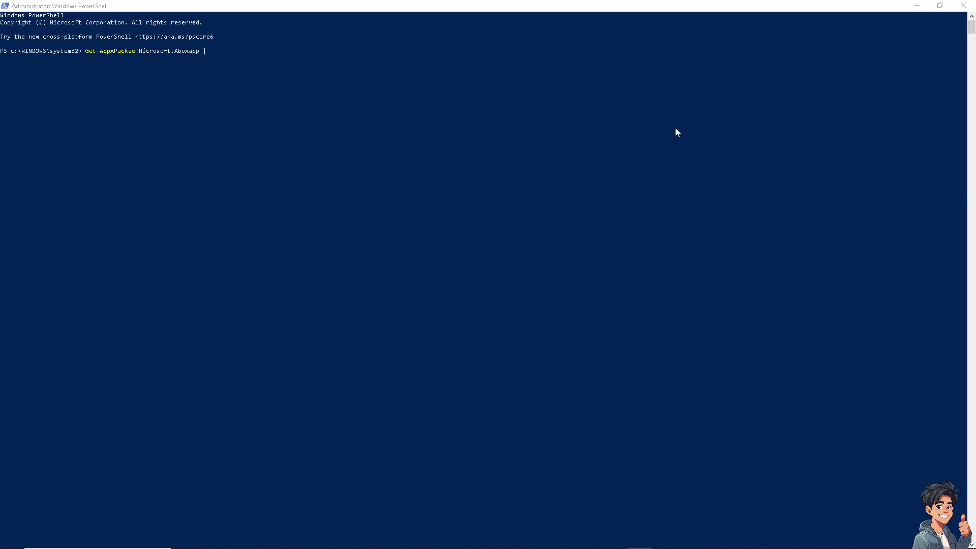
click(338, 52)
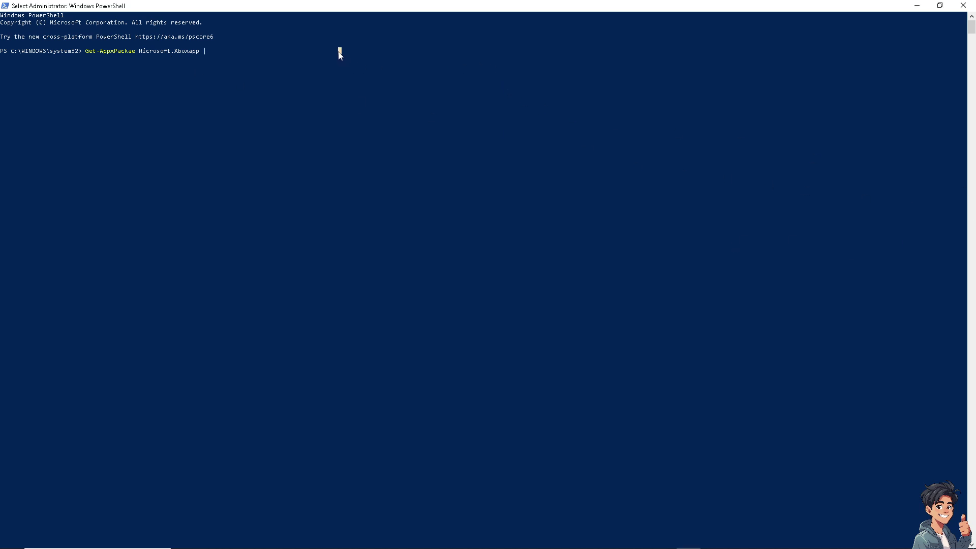
text(Remove-AppxPackage)
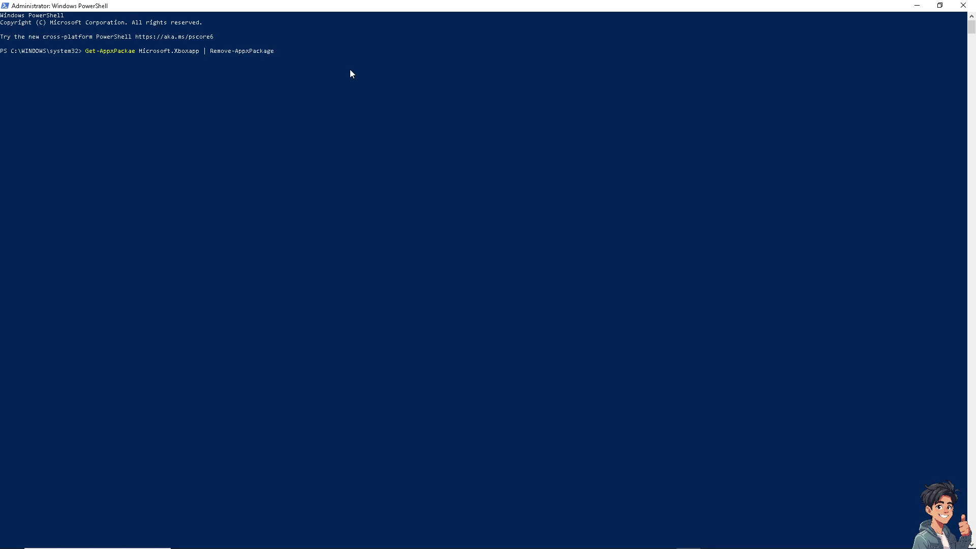
click(251, 52)
key(Return)
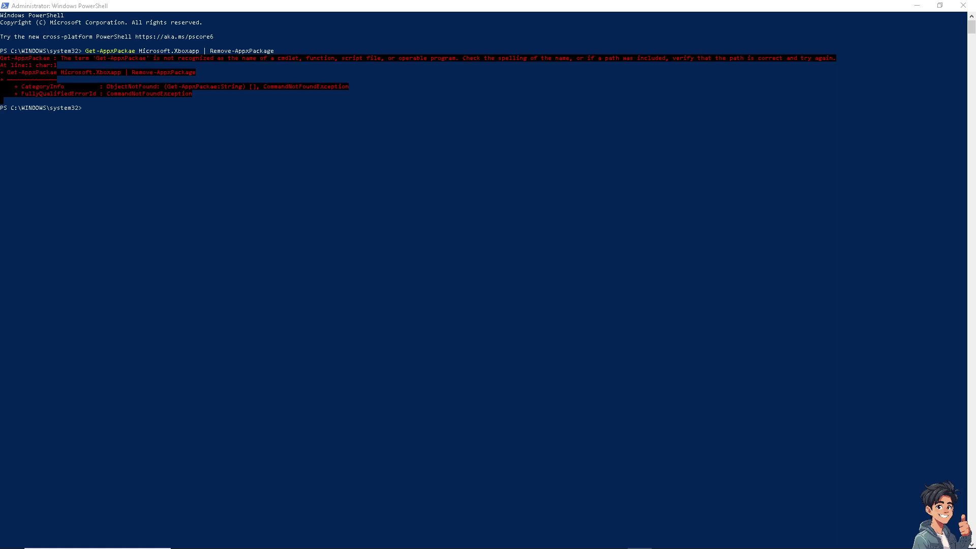
Open Settings via a 'settings' search and go to Update & Security's Windows Update page
click(69, 539)
text(settings)
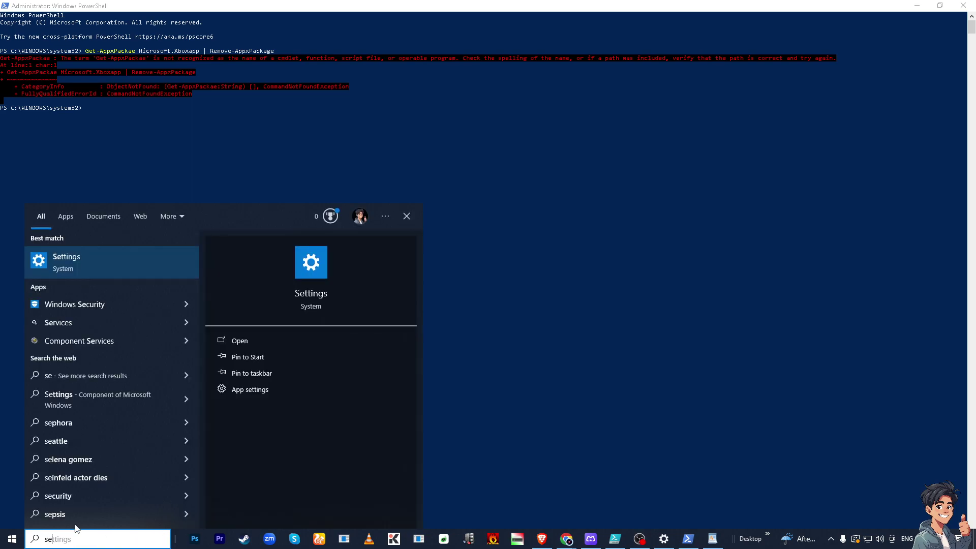
click(123, 264)
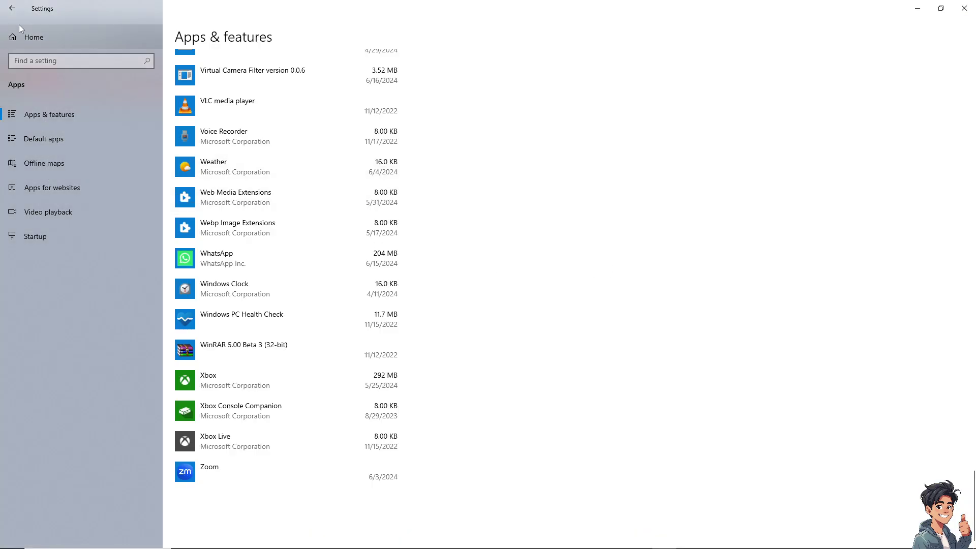
click(26, 39)
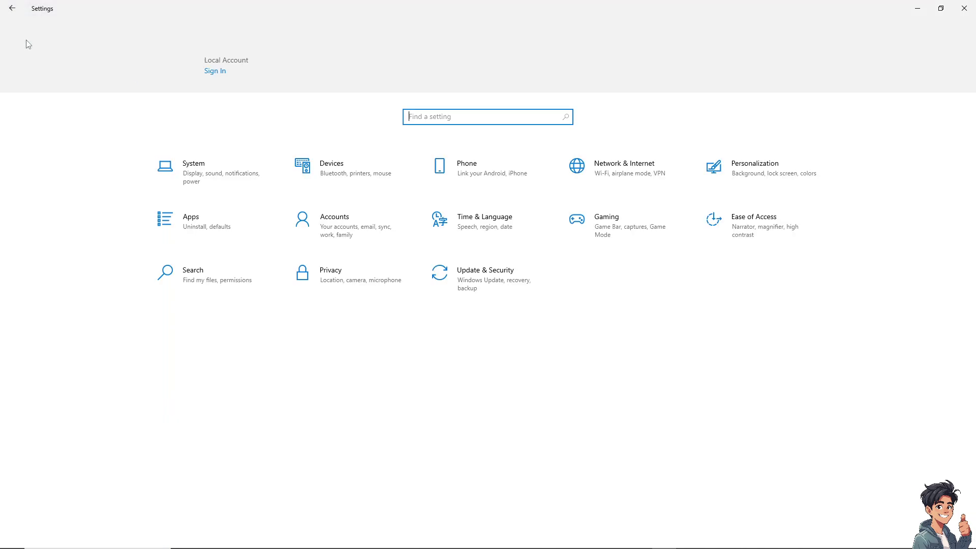
click(462, 277)
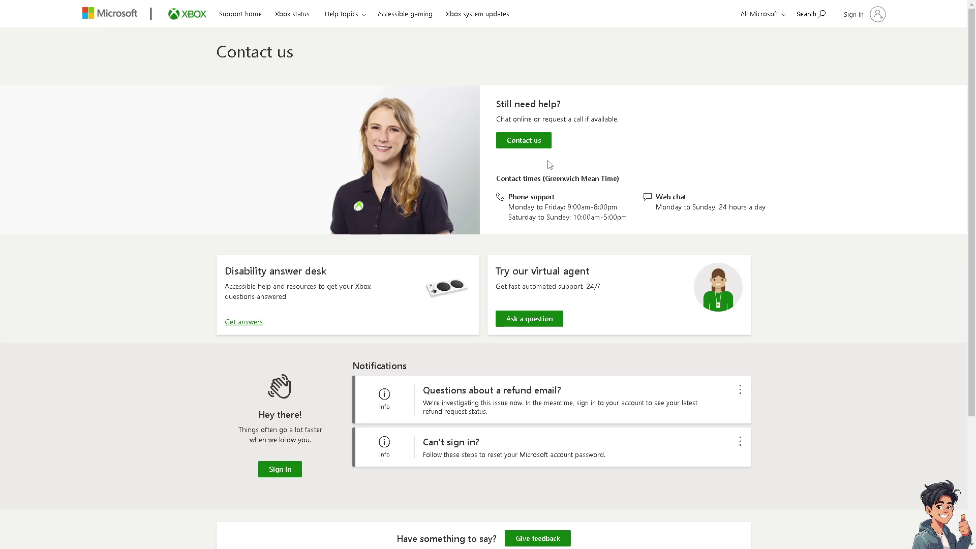
Fill the Contact us form with Games & apps and the pasted Game Bar issue, then discard it
click(517, 144)
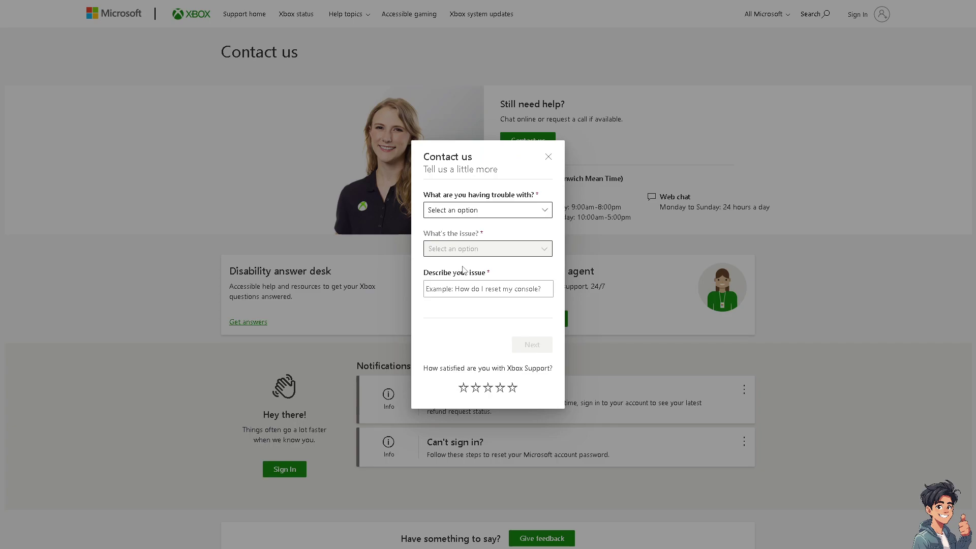
click(533, 210)
click(450, 282)
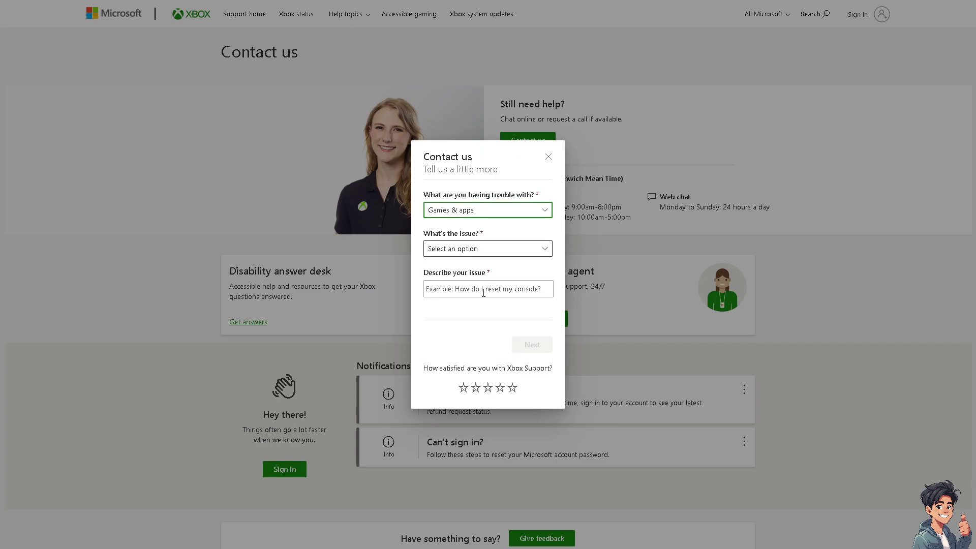
click(483, 289)
text(Xbox Game Bar Not Working In Windows 10)
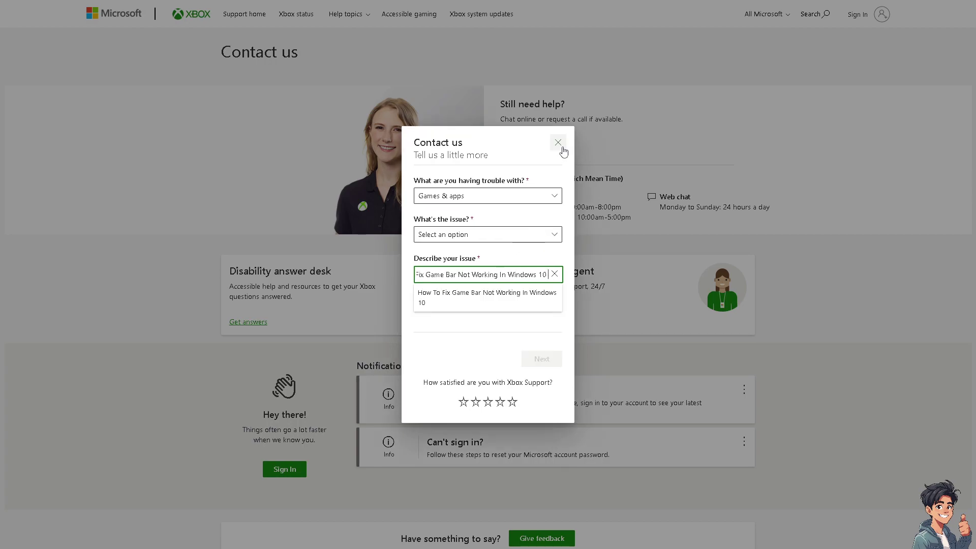
click(558, 142)
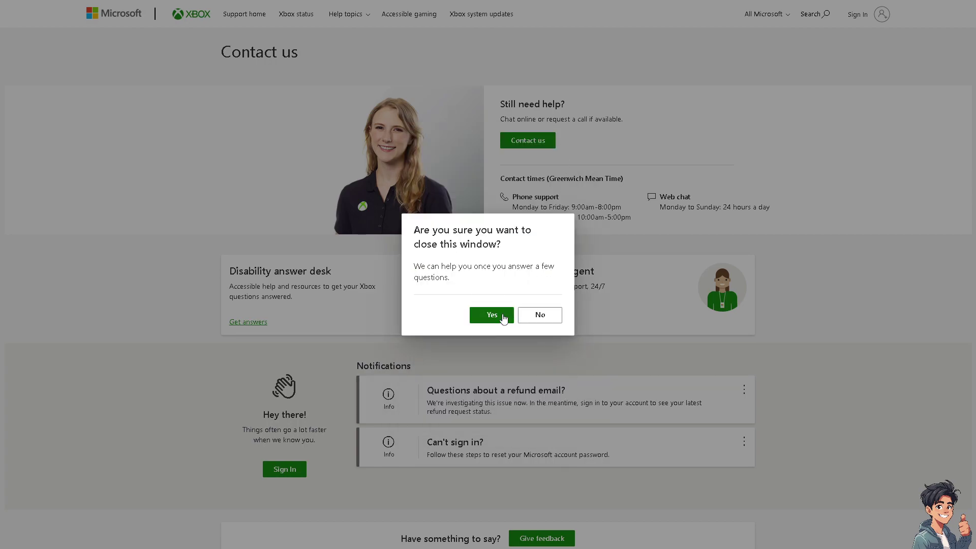
click(493, 315)
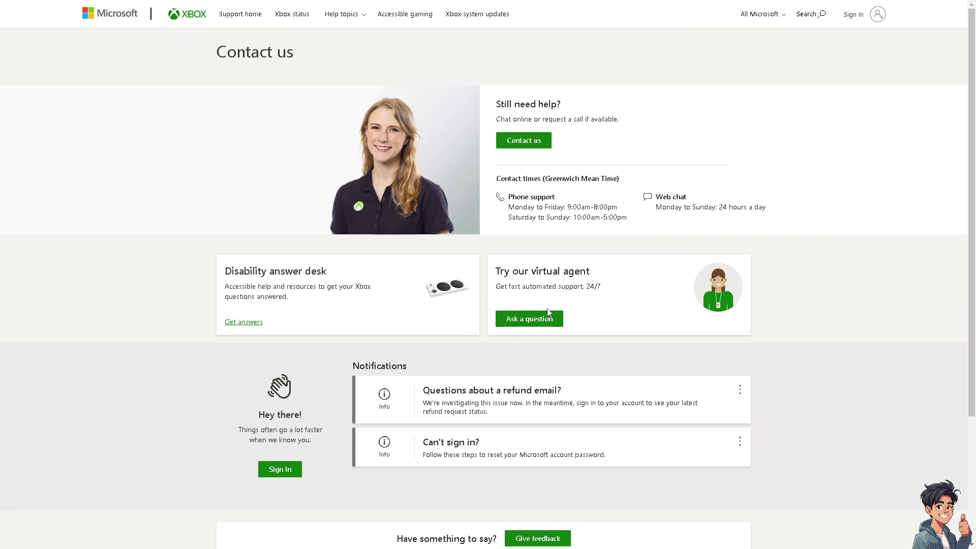
Ask the virtual agent 'How To Fix Game Bar Not Working In Windows 10'
click(535, 324)
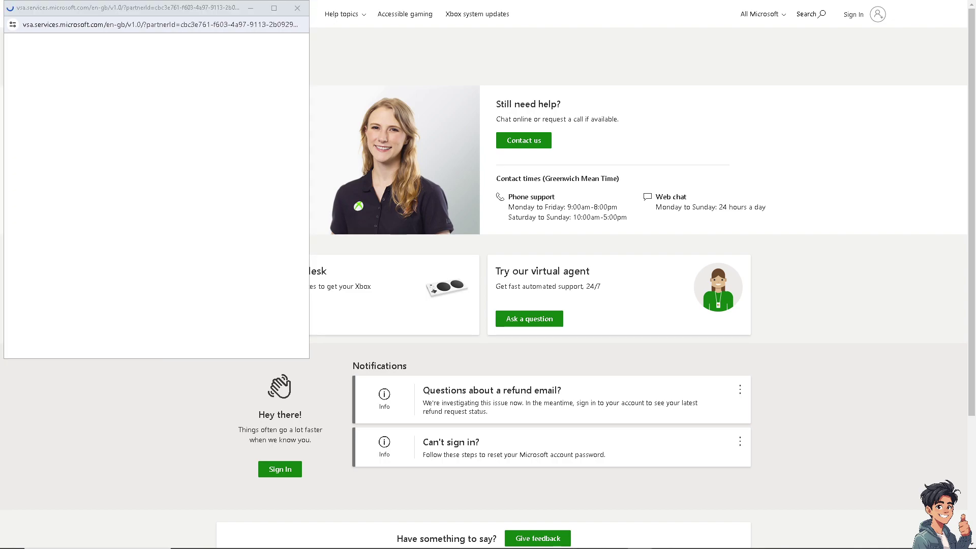
click(242, 365)
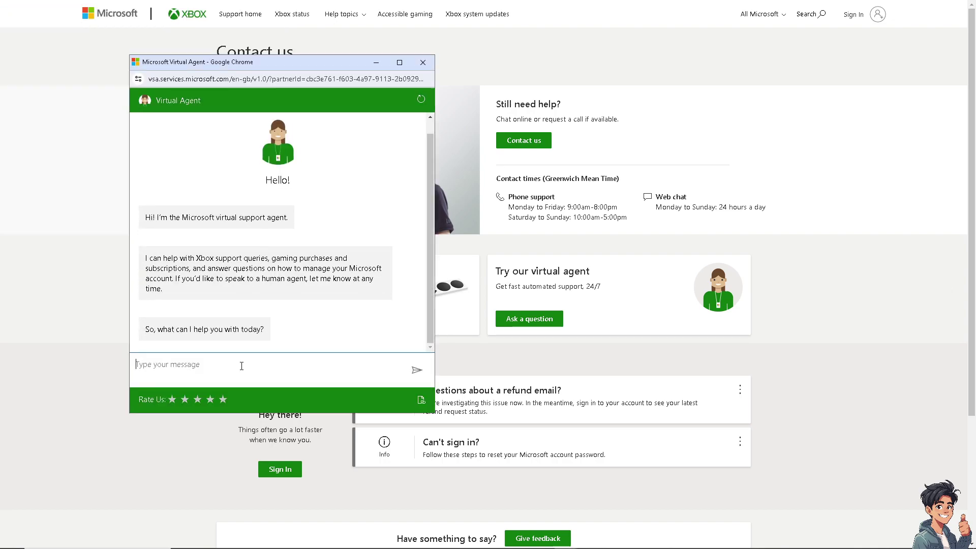
text(How To Fix Game Bar Not Working In Windows 10)
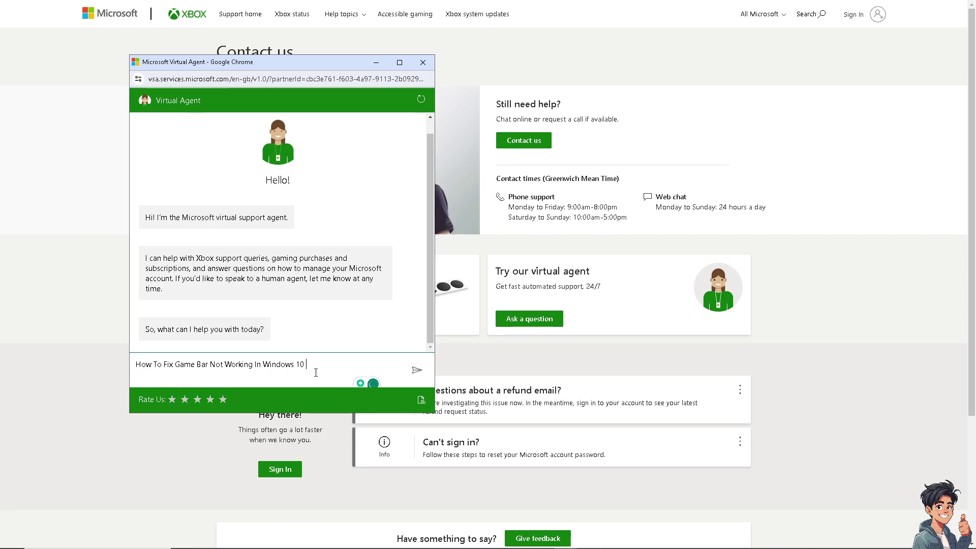
click(417, 370)
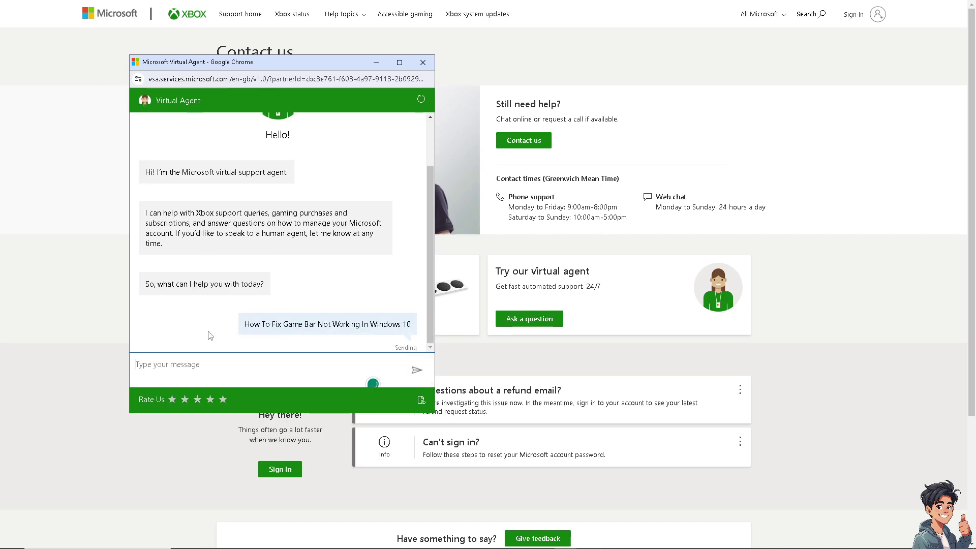